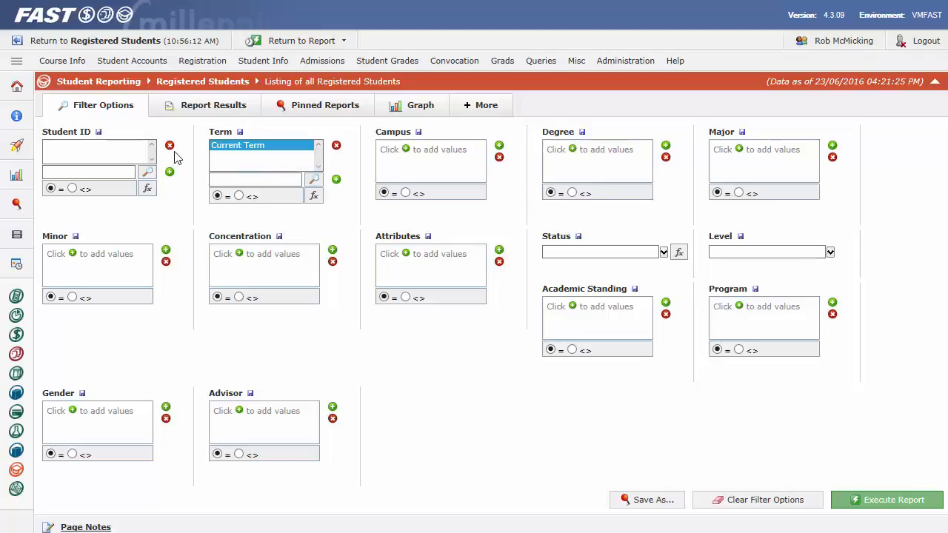
Step: Open the List of Students registration report with Current Term selected as the Term filter
{"action": "left_click", "coordinate": [203, 62]}
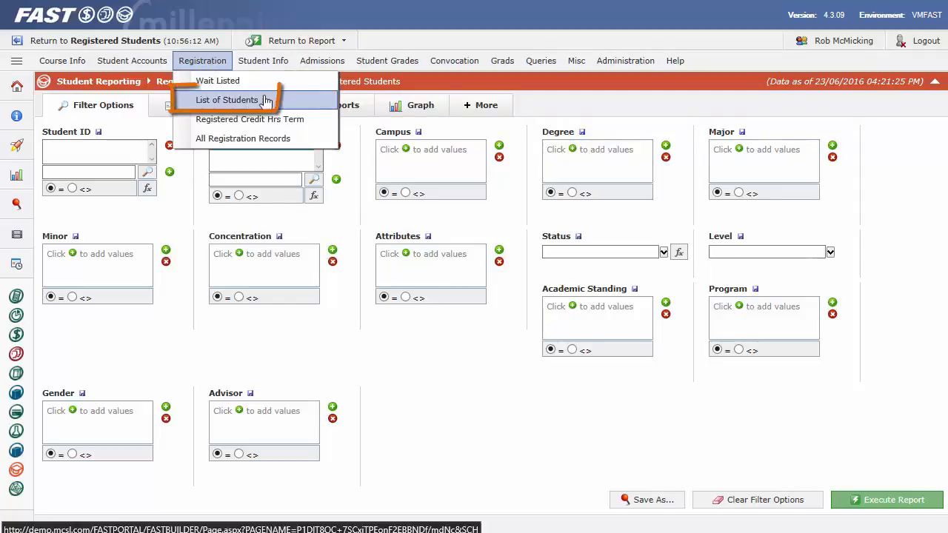
{"action": "left_click", "coordinate": [304, 143]}
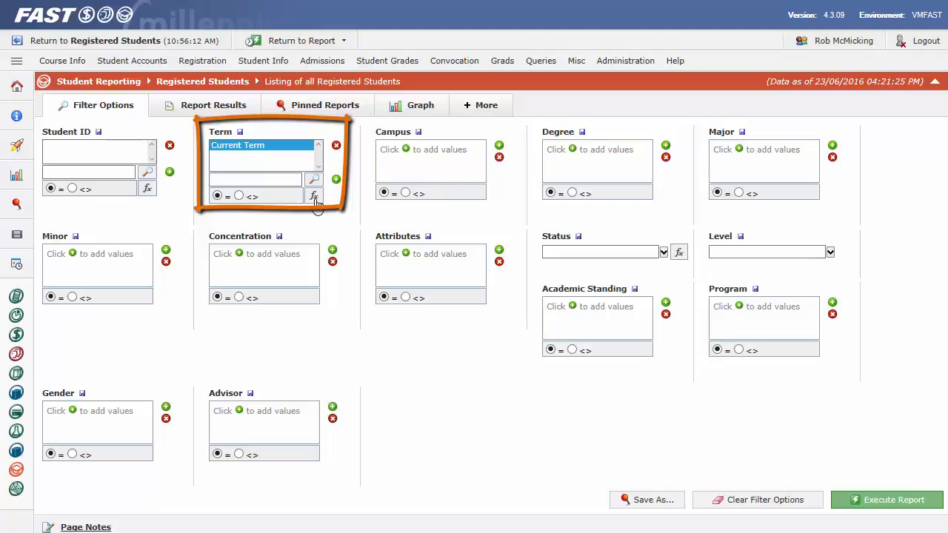
{"action": "left_click", "coordinate": [285, 182]}
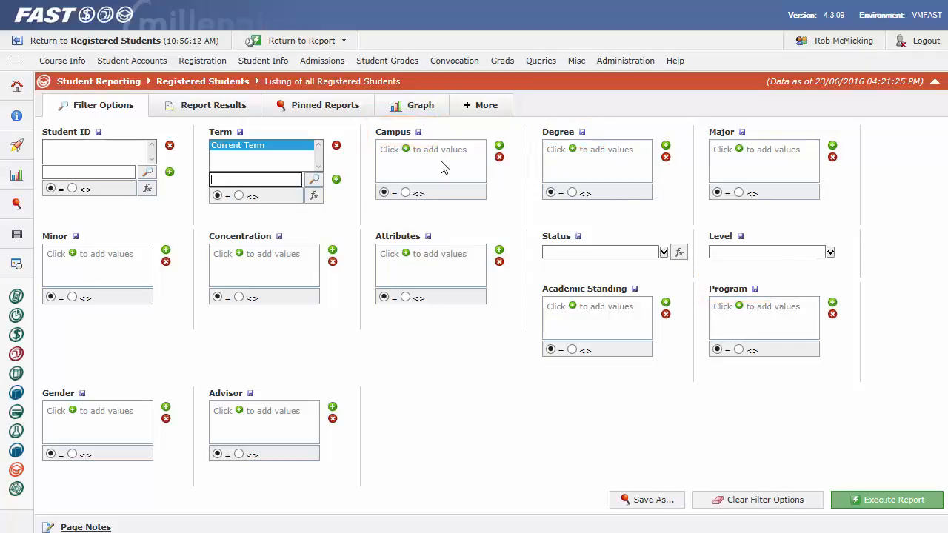
{"action": "left_click", "coordinate": [299, 158]}
Step: Filter the report to the Undergraduate level and execute it
{"action": "left_click", "coordinate": [831, 253]}
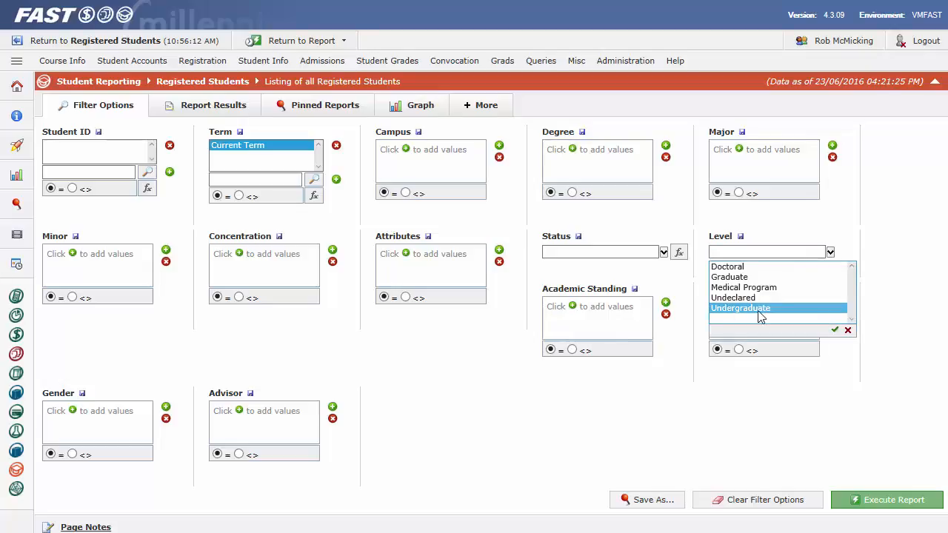
{"action": "left_click", "coordinate": [835, 329]}
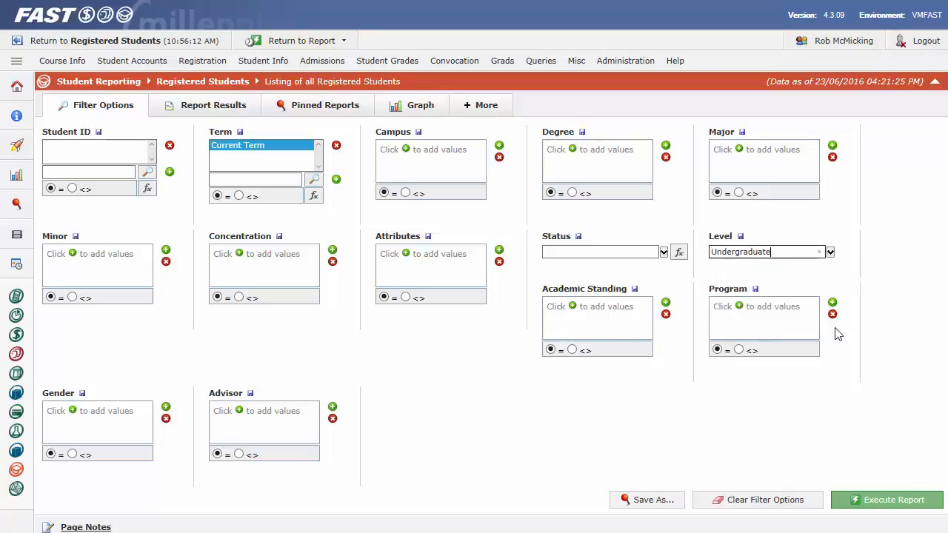
{"action": "left_click", "coordinate": [872, 500]}
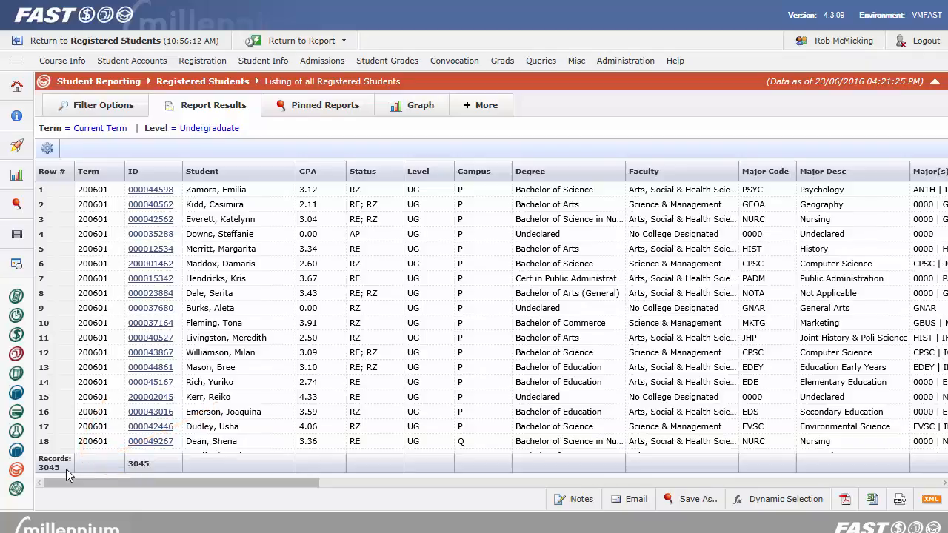
{"action": "mouse_move", "coordinate": [285, 483]}
{"action": "left_mouse_down"}
{"action": "mouse_move", "coordinate": [397, 483]}
{"action": "mouse_move", "coordinate": [271, 483]}
{"action": "left_mouse_up"}
Step: Open the report's Advanced Options and deselect all display columns
{"action": "left_click", "coordinate": [485, 108]}
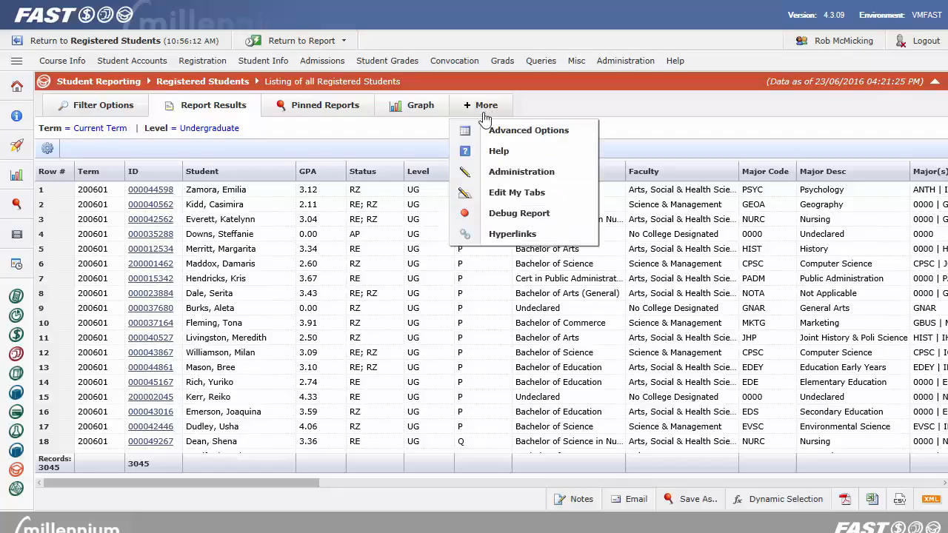
{"action": "left_click", "coordinate": [544, 133]}
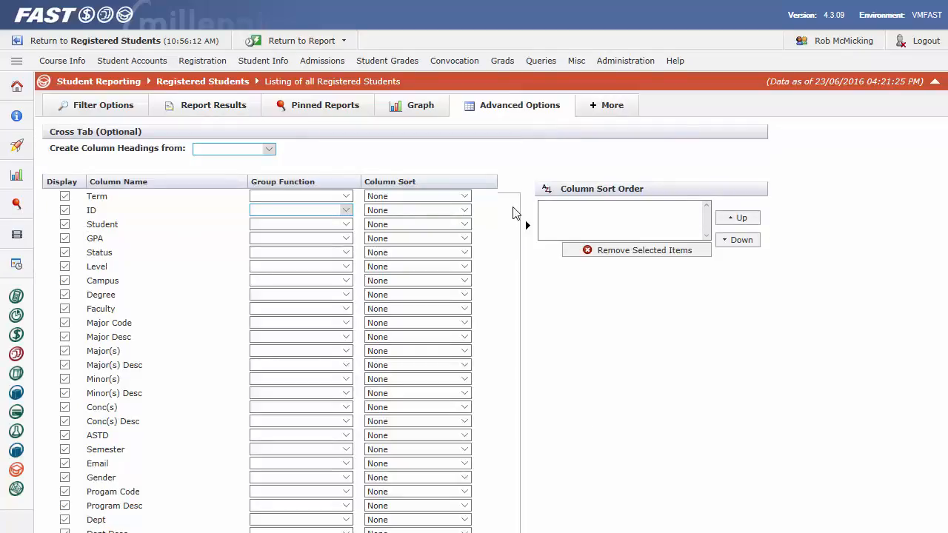
{"action": "scroll", "coordinate": [522, 226], "scroll_direction": "down", "scroll_amount": 2}
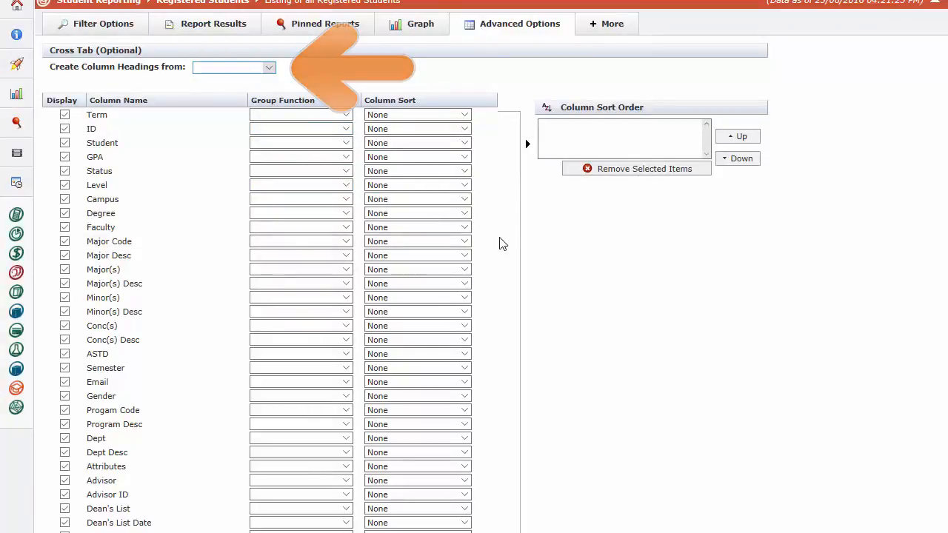
{"action": "scroll", "coordinate": [510, 245], "scroll_direction": "down", "scroll_amount": 4}
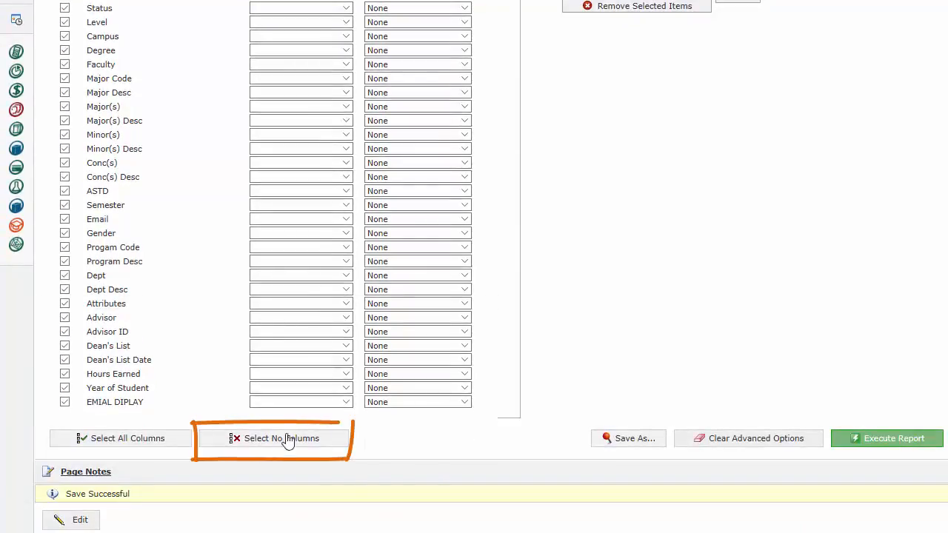
{"action": "left_click", "coordinate": [273, 440]}
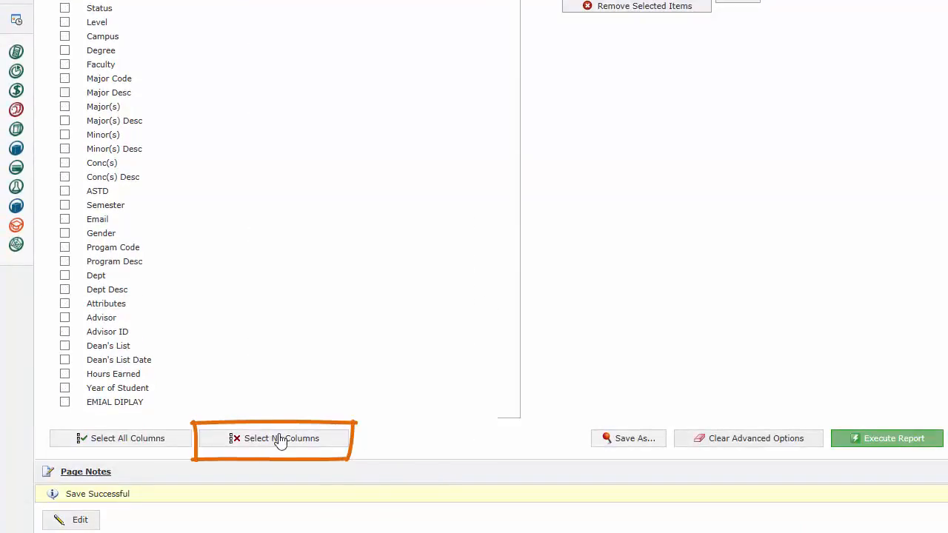
{"action": "scroll", "coordinate": [464, 320], "scroll_direction": "up", "scroll_amount": 2}
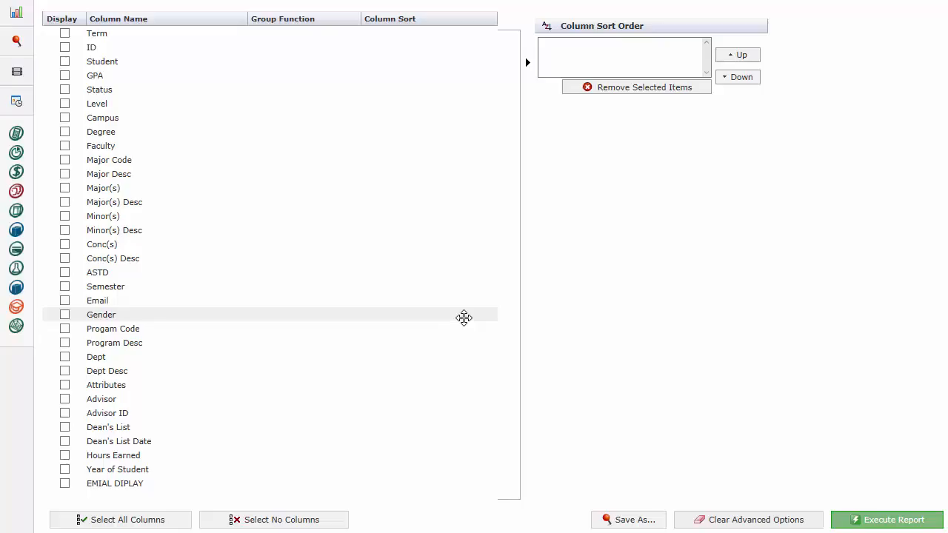
Step: Display the ID, Student, Gender and Dept Desc columns and execute the report
{"action": "scroll", "coordinate": [76, 128], "scroll_direction": "up", "scroll_amount": 2}
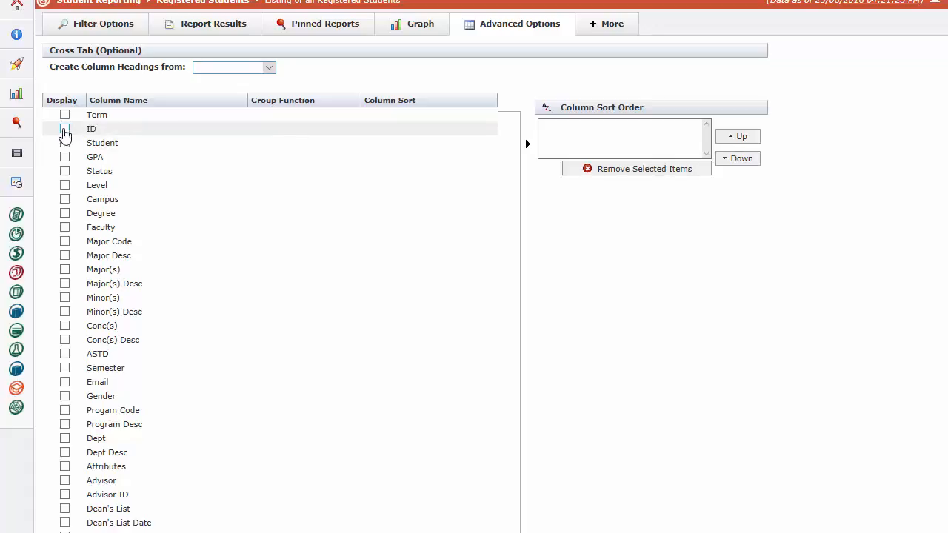
{"action": "left_click", "coordinate": [65, 129]}
{"action": "left_click", "coordinate": [64, 143]}
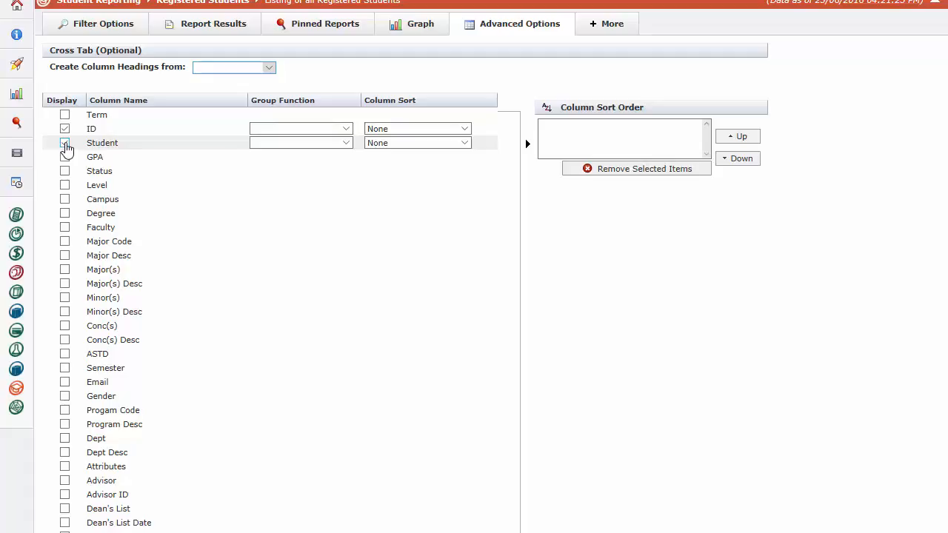
{"action": "scroll", "coordinate": [111, 192], "scroll_direction": "down", "scroll_amount": 3}
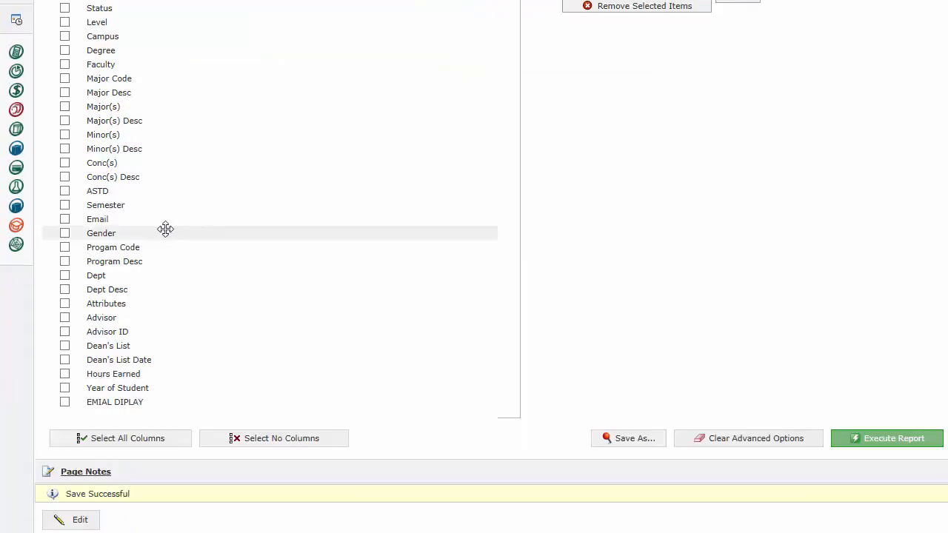
{"action": "left_click", "coordinate": [65, 234]}
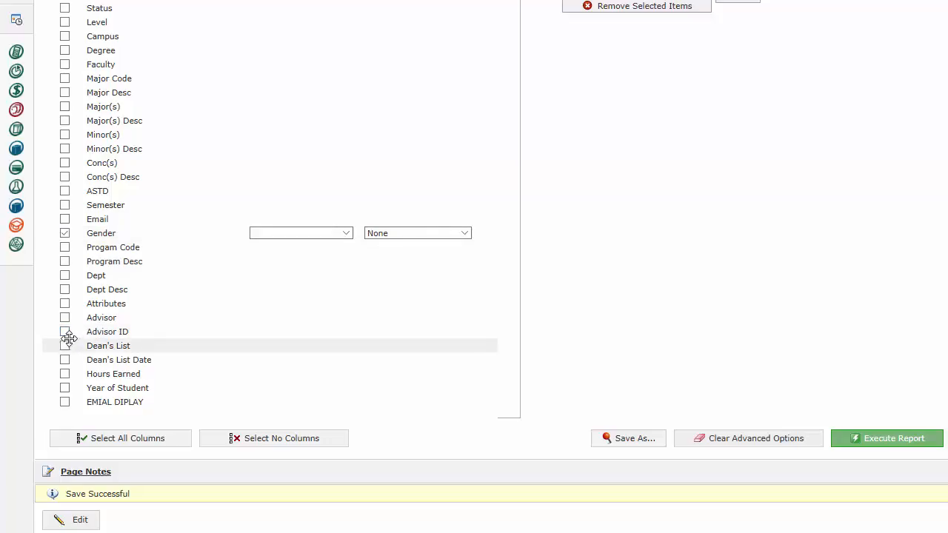
{"action": "left_click", "coordinate": [65, 291]}
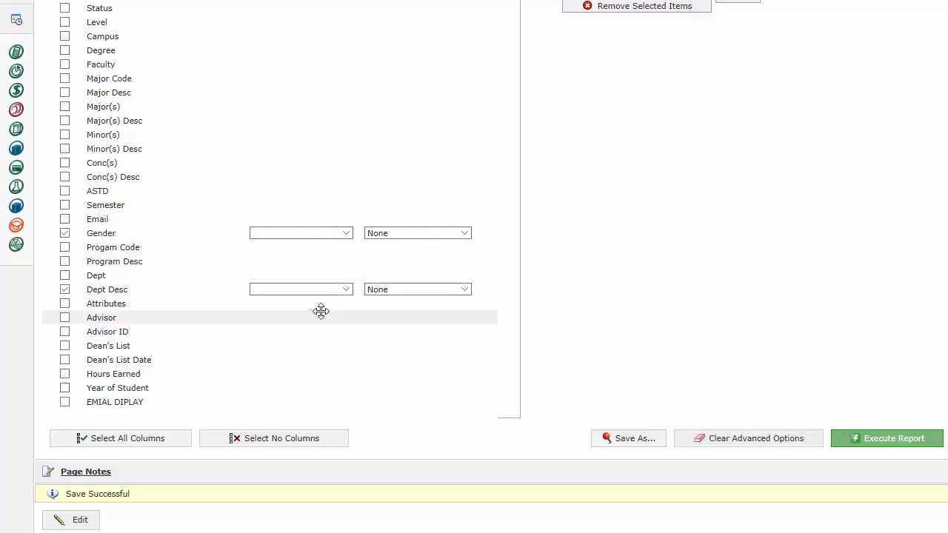
{"action": "scroll", "coordinate": [447, 322], "scroll_direction": "up", "scroll_amount": 3}
{"action": "scroll", "coordinate": [448, 323], "scroll_direction": "down", "scroll_amount": 5}
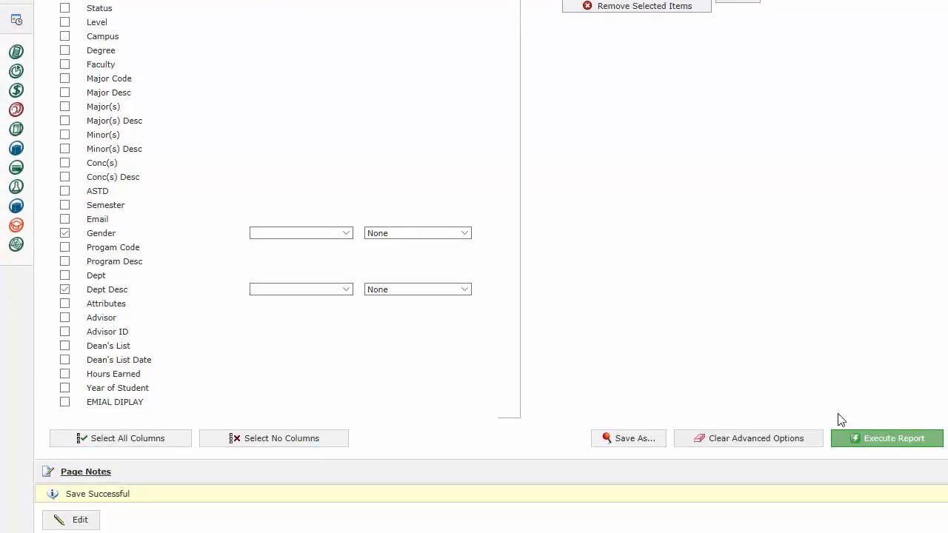
{"action": "left_click", "coordinate": [871, 442]}
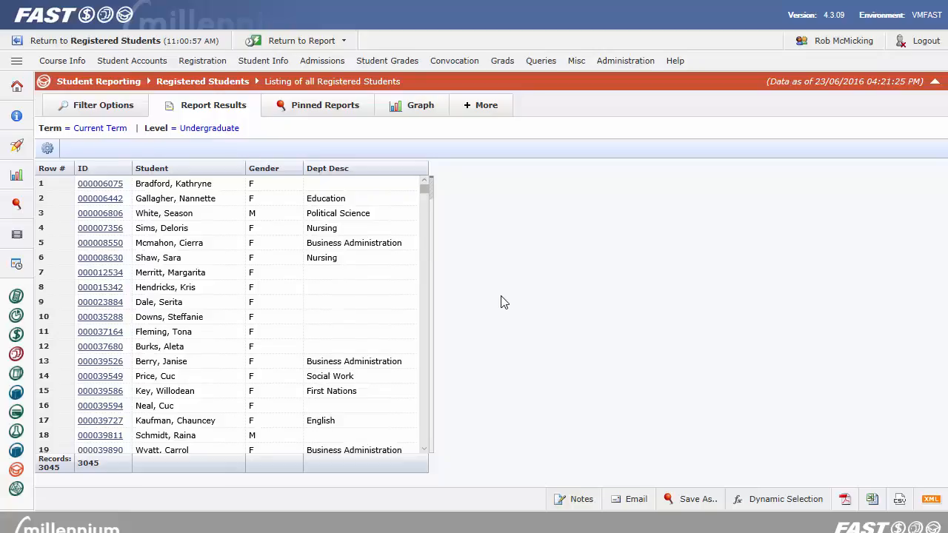
Step: In the Advanced Options, hide the Student column and set the ID column's group function to Count
{"action": "left_click", "coordinate": [487, 111]}
{"action": "left_click", "coordinate": [527, 138]}
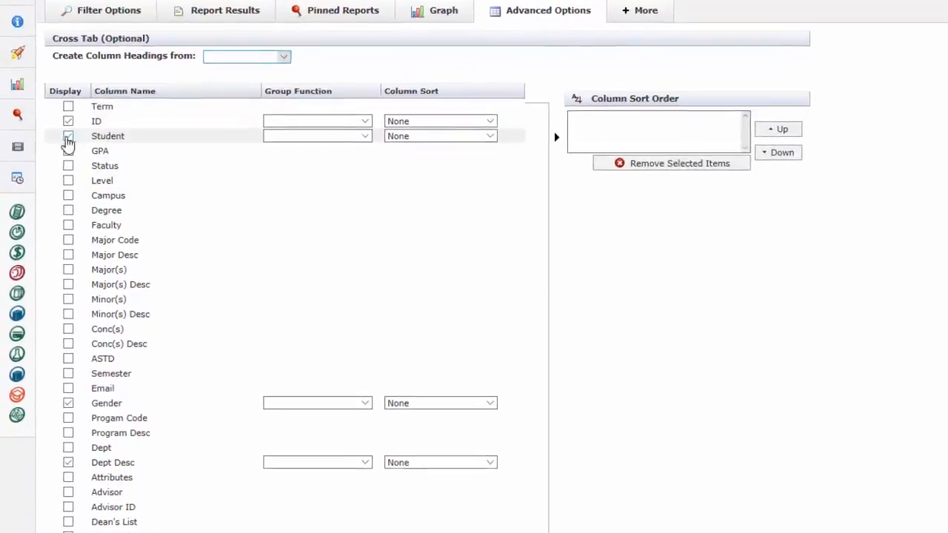
{"action": "left_click", "coordinate": [68, 136]}
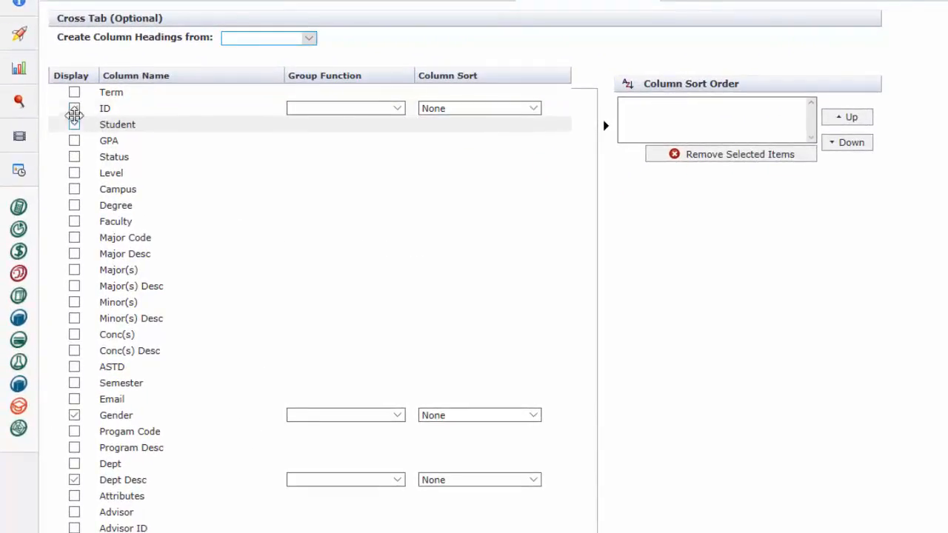
{"action": "left_click", "coordinate": [397, 110]}
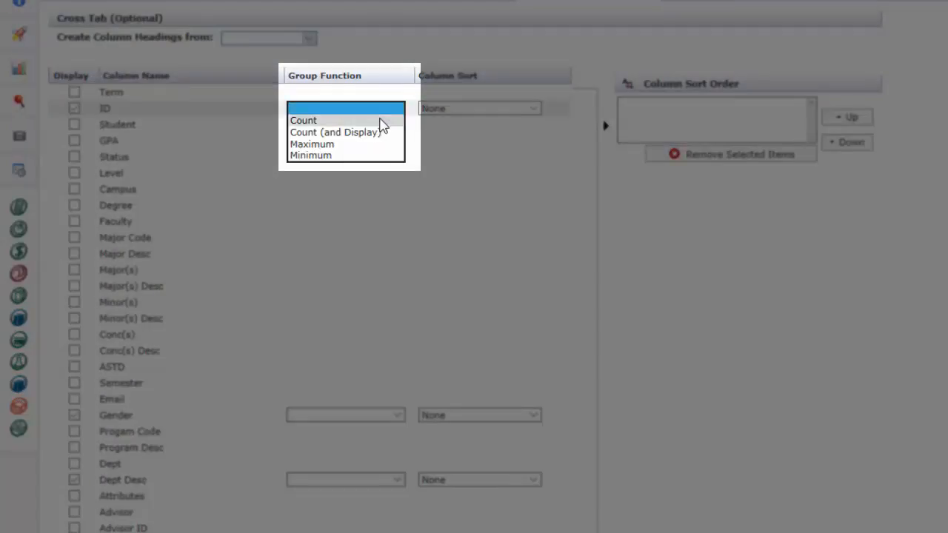
{"action": "left_click", "coordinate": [382, 122]}
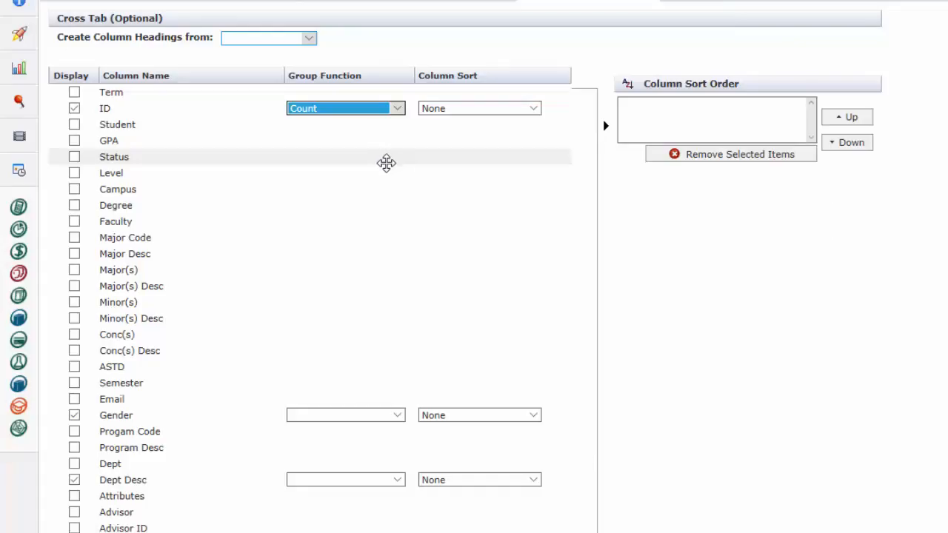
Step: Add the Year of Student column to the display and execute the report
{"action": "scroll", "coordinate": [381, 163], "scroll_direction": "down", "scroll_amount": 3}
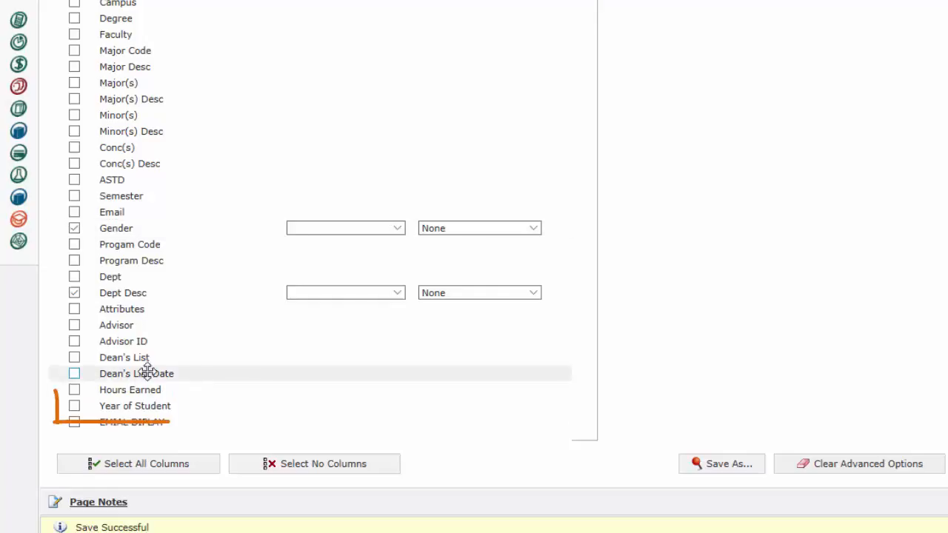
{"action": "left_click", "coordinate": [75, 407]}
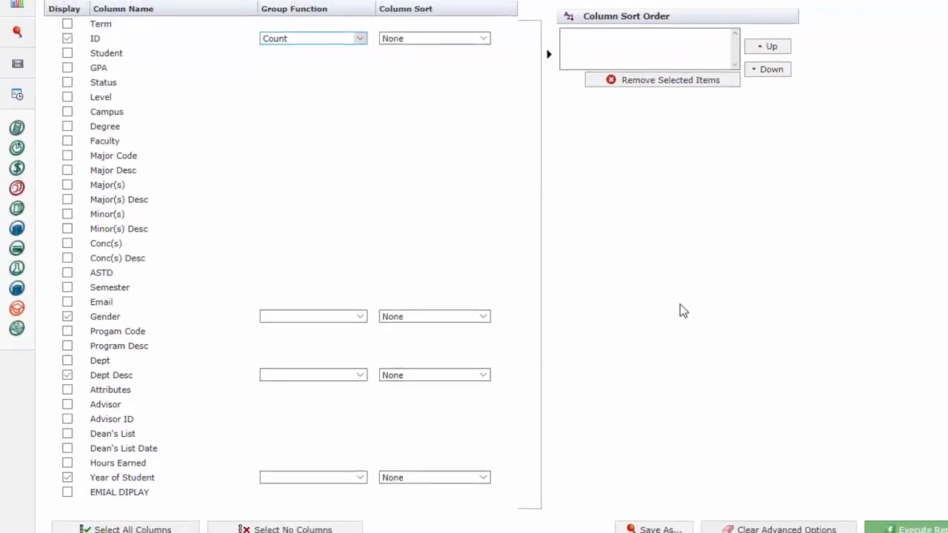
{"action": "scroll", "coordinate": [655, 309], "scroll_direction": "down", "scroll_amount": 2}
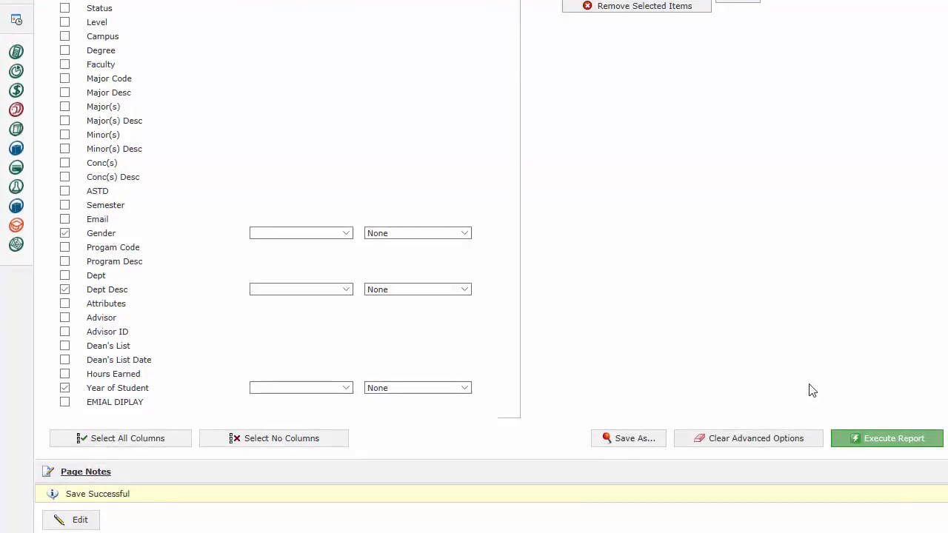
{"action": "left_click", "coordinate": [871, 440]}
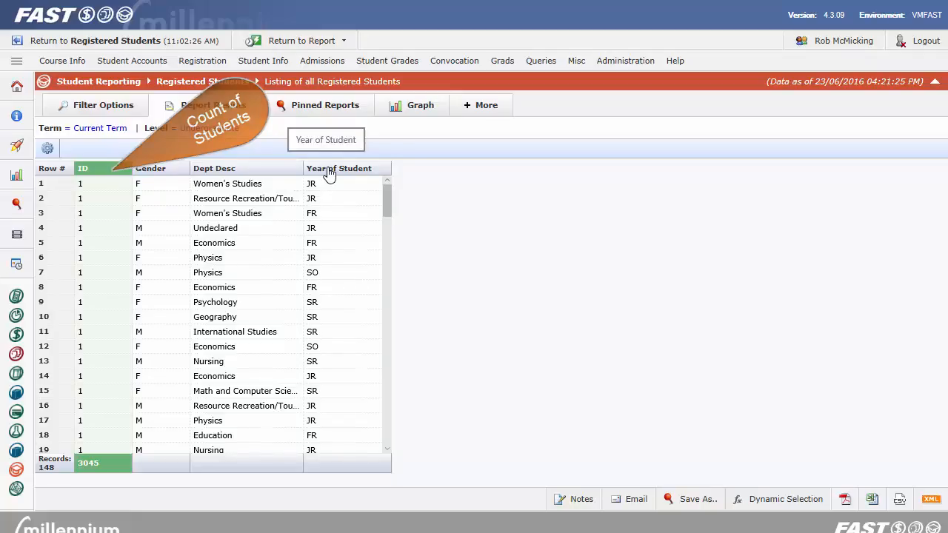
Step: Remove the Gender column in the Advanced Options and execute the report
{"action": "left_click", "coordinate": [481, 112]}
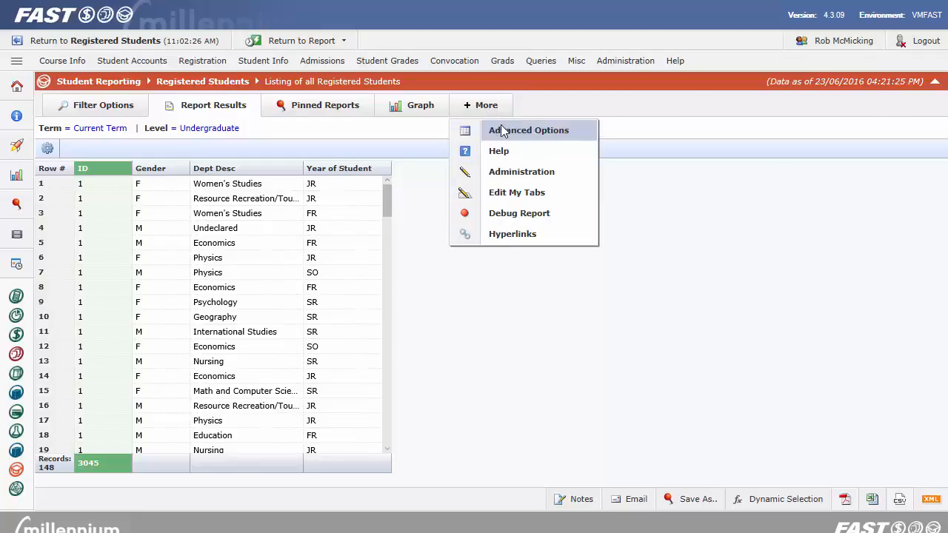
{"action": "left_click", "coordinate": [503, 131]}
{"action": "scroll", "coordinate": [214, 212], "scroll_direction": "down", "scroll_amount": 3}
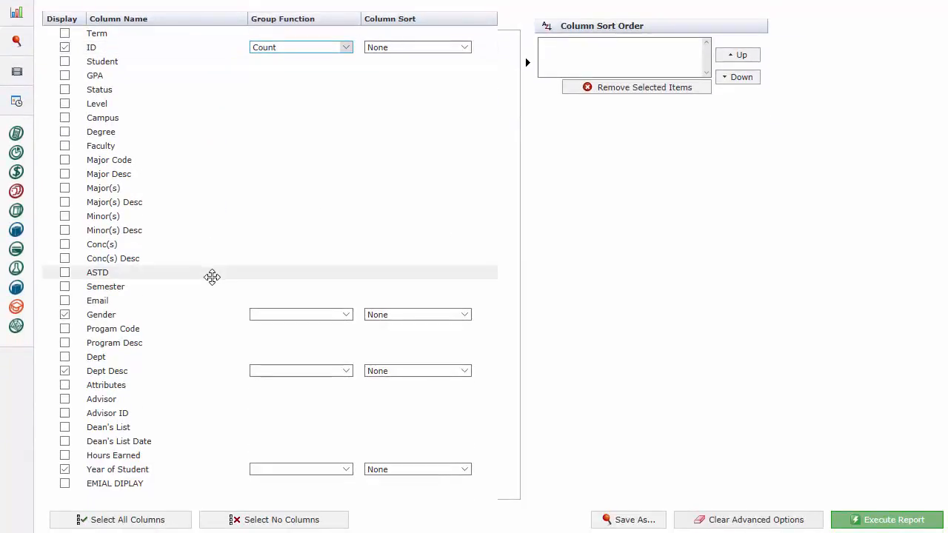
{"action": "left_click", "coordinate": [65, 316]}
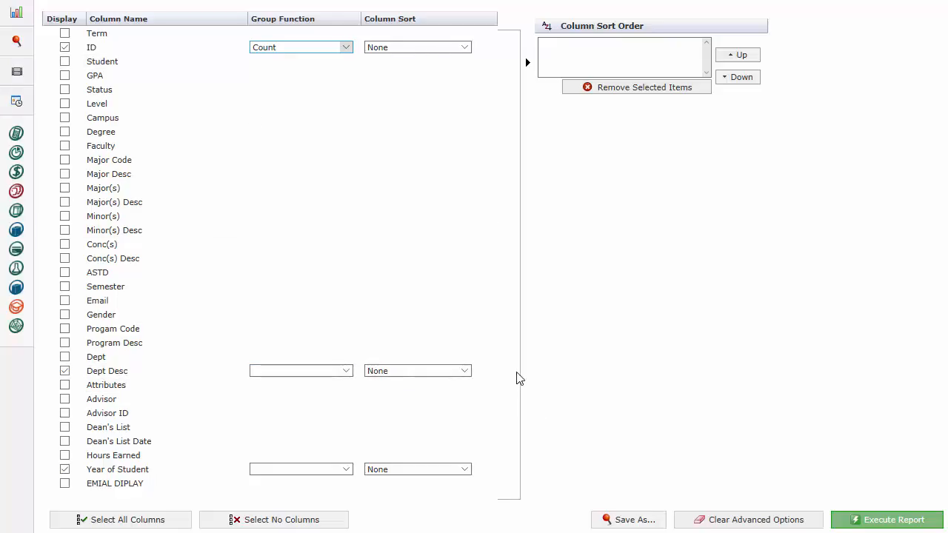
{"action": "left_click", "coordinate": [863, 521]}
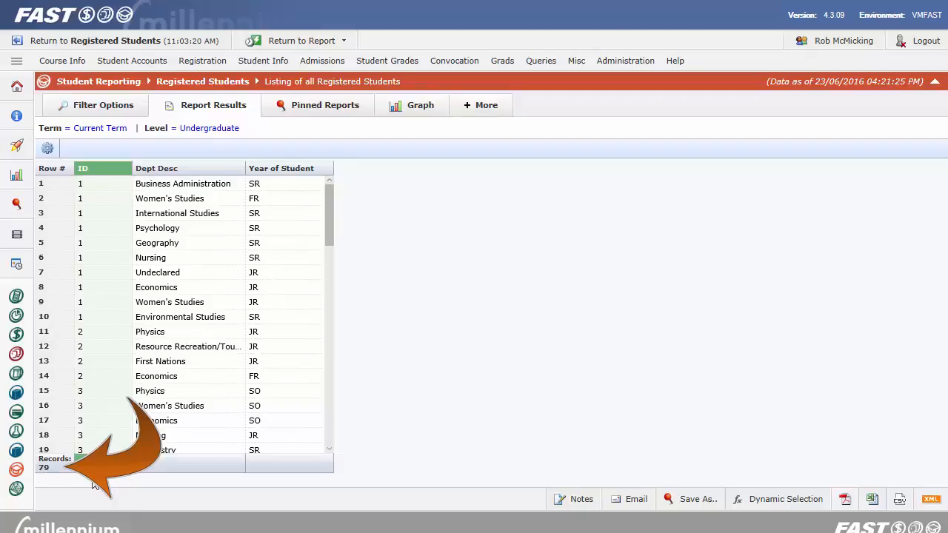
Step: Move the Year of Student column ahead of Dept Desc in the results and widen the Dept Desc column to fit its names
{"action": "mouse_move", "coordinate": [272, 169]}
{"action": "left_mouse_down"}
{"action": "mouse_move", "coordinate": [239, 146]}
{"action": "mouse_move", "coordinate": [186, 143]}
{"action": "mouse_move", "coordinate": [141, 157]}
{"action": "mouse_move", "coordinate": [144, 176]}
{"action": "left_mouse_up"}
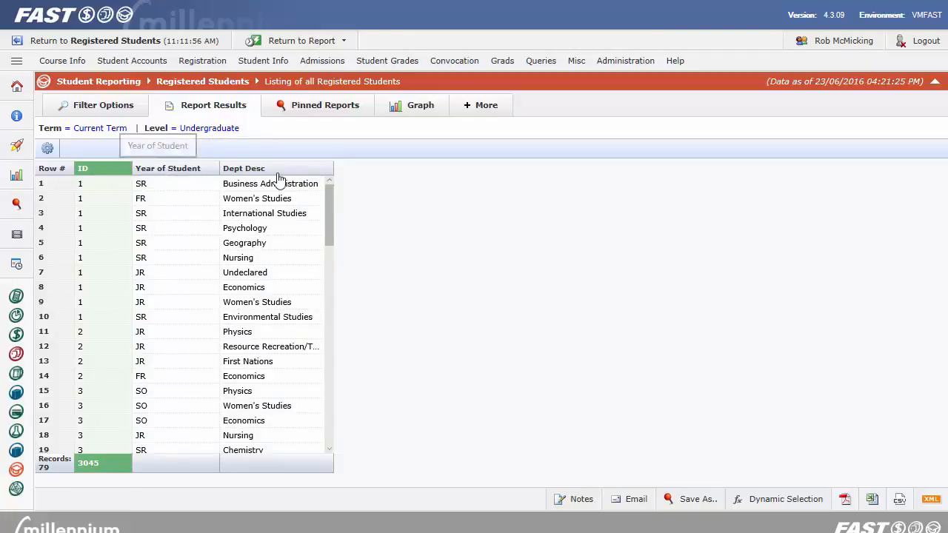
{"action": "left_click_drag", "start_coordinate": [334, 168], "coordinate": [377, 167]}
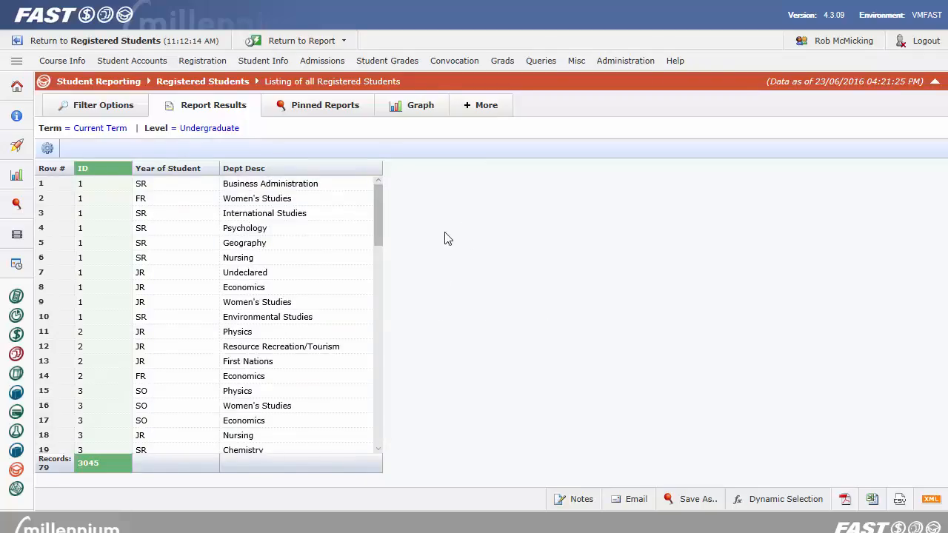
{"action": "scroll", "coordinate": [216, 304], "scroll_direction": "down", "scroll_amount": 5}
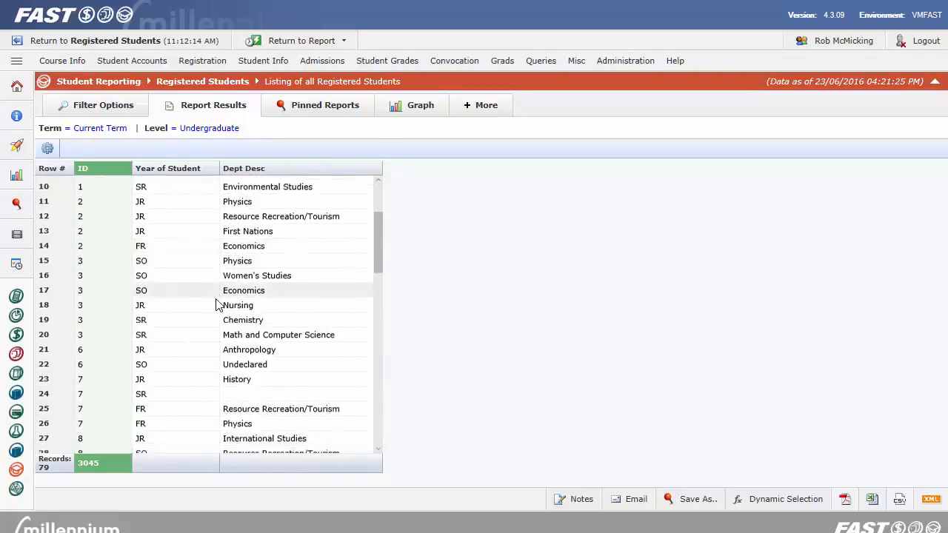
{"action": "scroll", "coordinate": [213, 306], "scroll_direction": "down", "scroll_amount": 1}
{"action": "scroll", "coordinate": [211, 305], "scroll_direction": "up", "scroll_amount": 1}
{"action": "scroll", "coordinate": [211, 305], "scroll_direction": "up", "scroll_amount": 3}
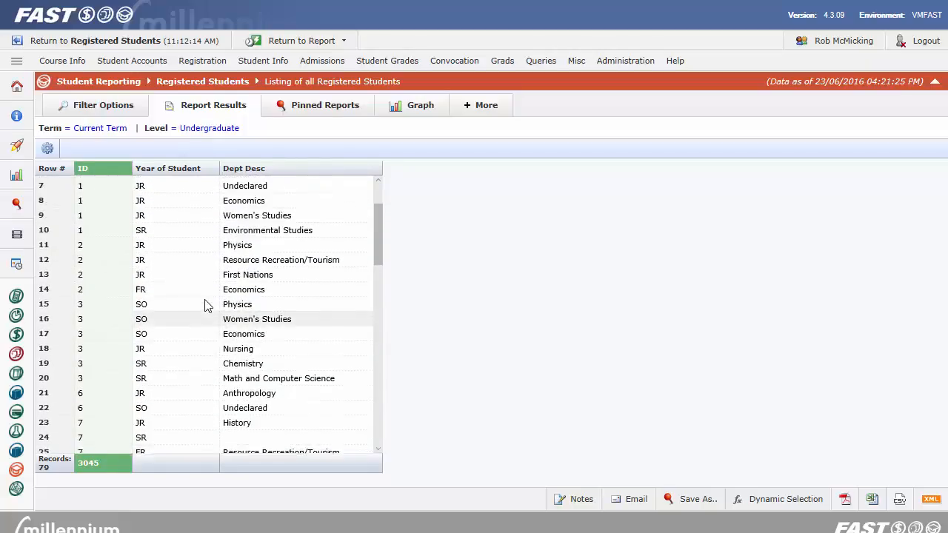
{"action": "scroll", "coordinate": [206, 306], "scroll_direction": "up", "scroll_amount": 2}
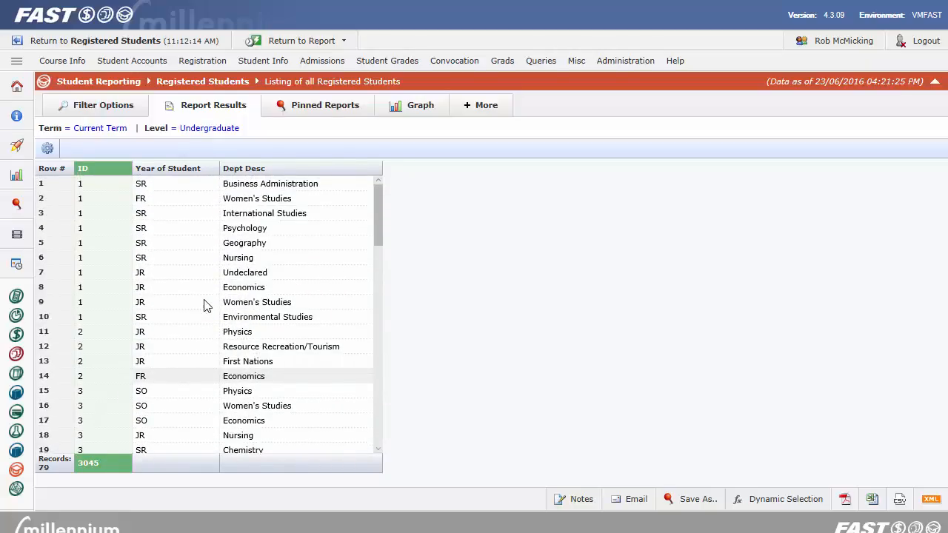